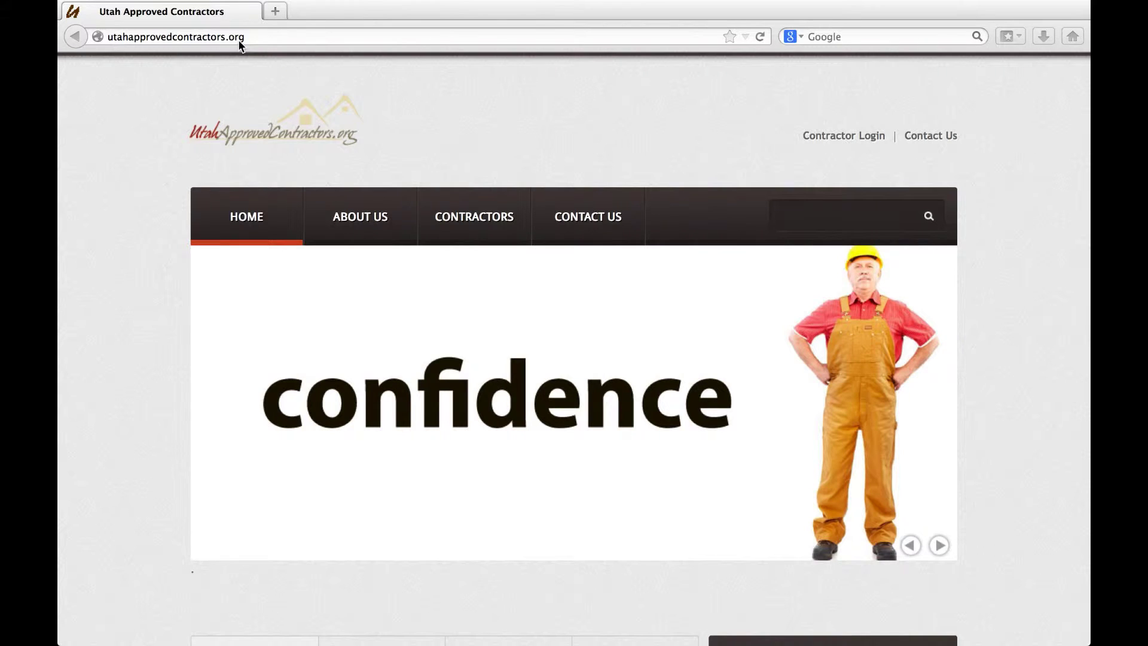
# Go to the Contractor Login page from the site header.
pyautogui.click(825, 140)
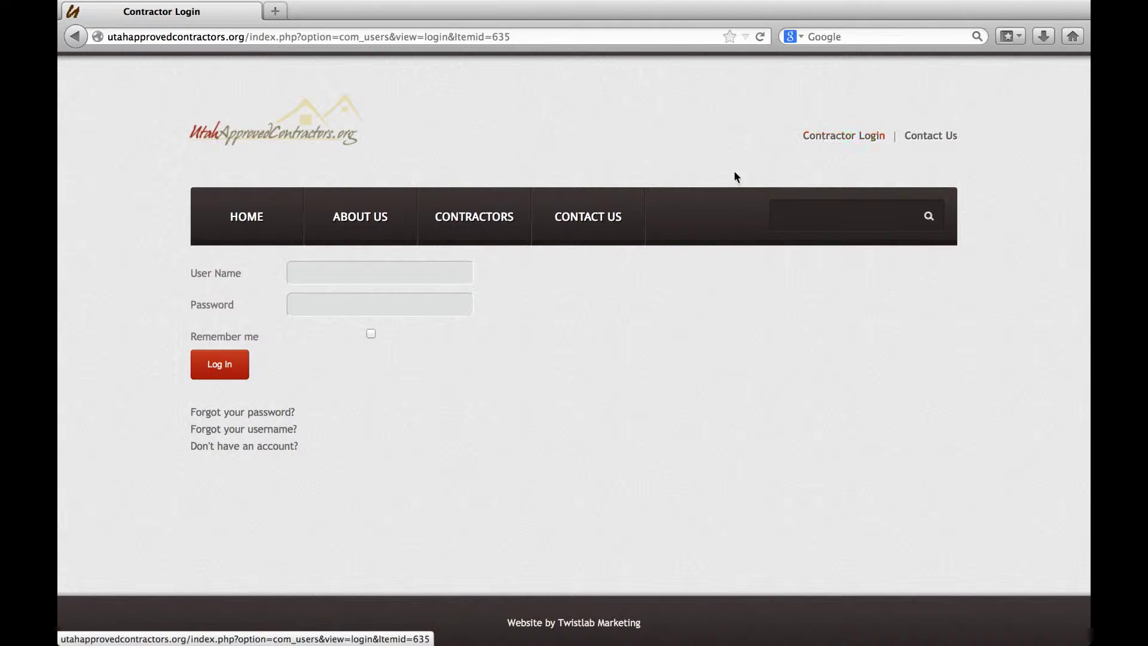
# Log in with the contractor's username and password.
pyautogui.click(331, 277)
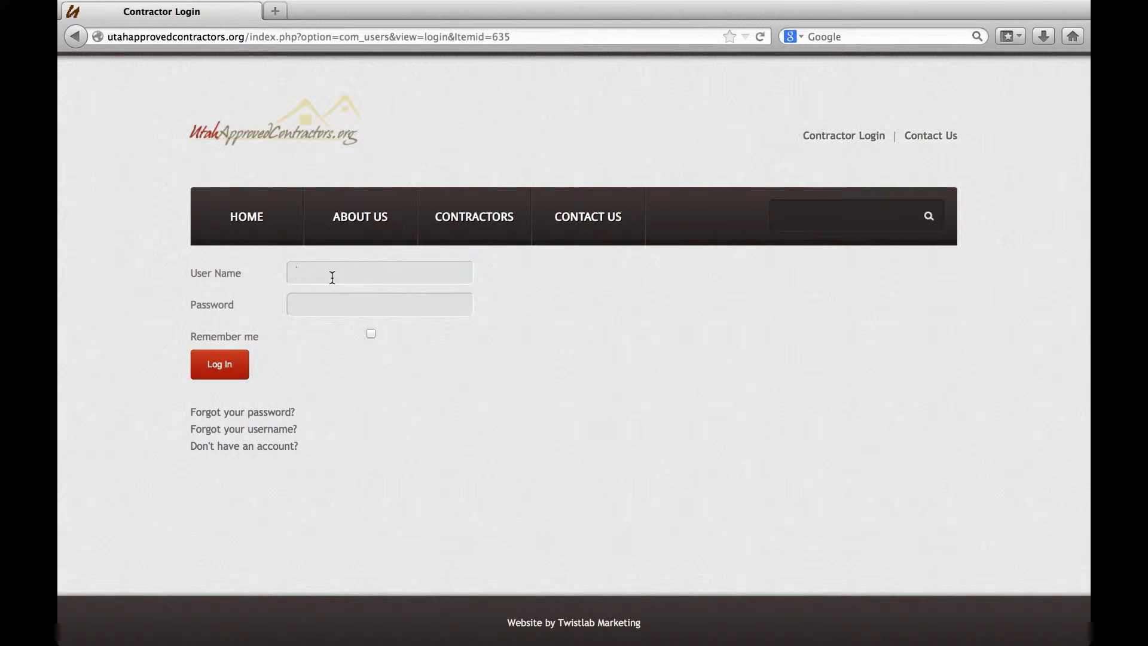
pyautogui.write('oscar')
pyautogui.press('Tab')
pyautogui.write('•••••••')
pyautogui.write('••••••••')
pyautogui.click(206, 363)
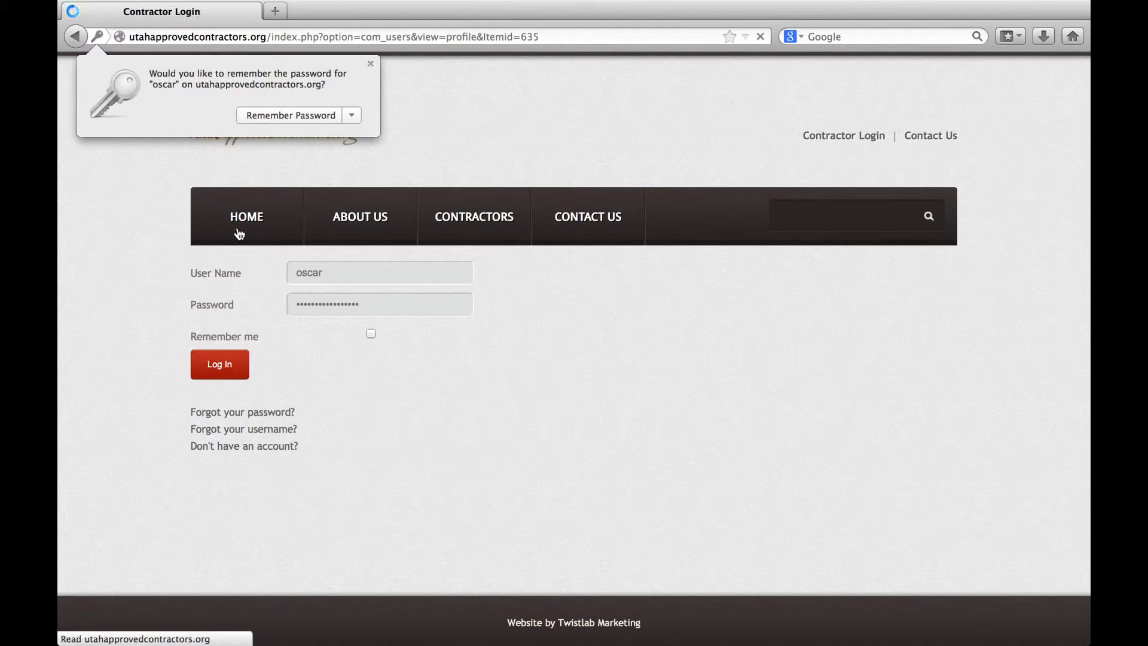
# Dismiss the password prompt and open Perfect Patch Construction under Contractors > Handymen.
pyautogui.click(370, 64)
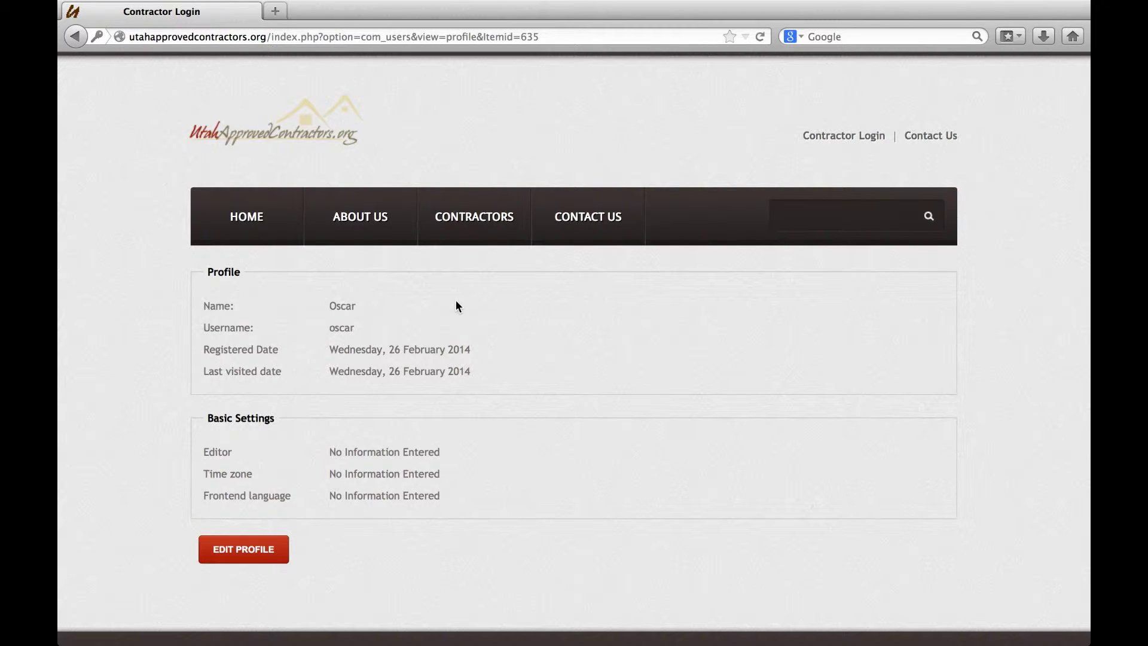
pyautogui.click(476, 226)
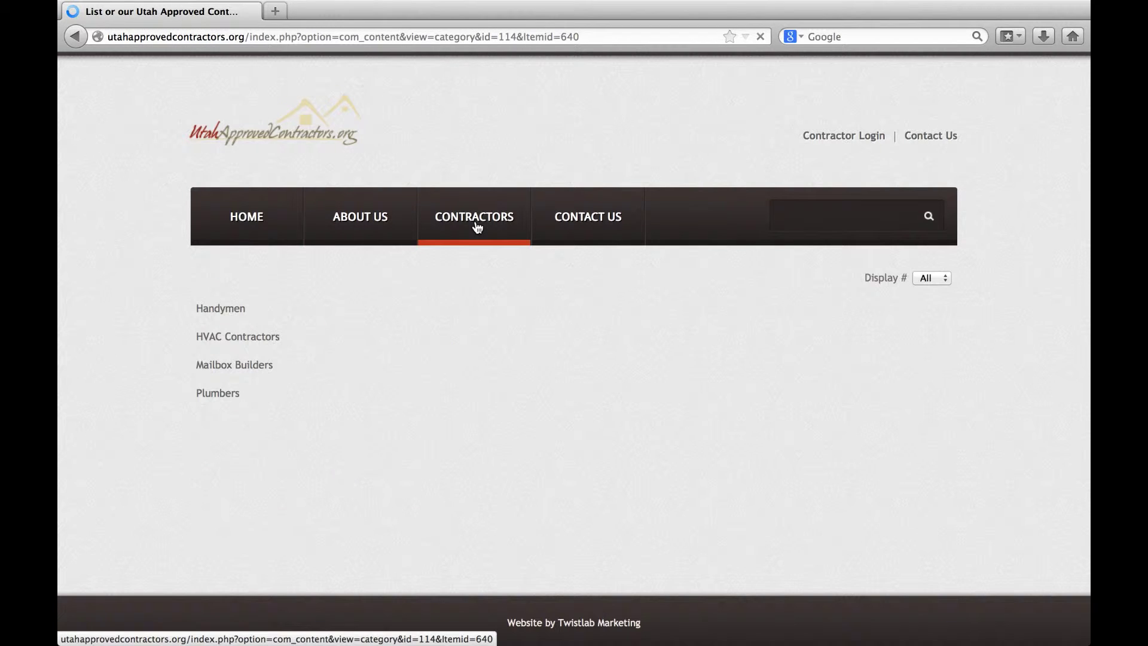
pyautogui.click(221, 308)
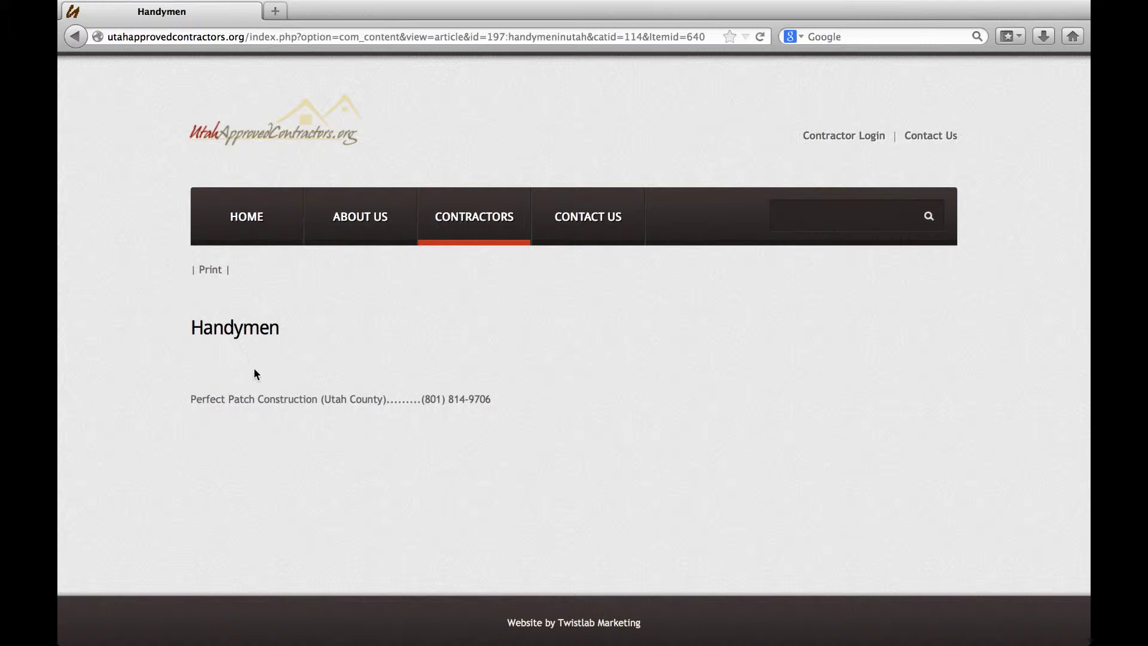
pyautogui.click(260, 400)
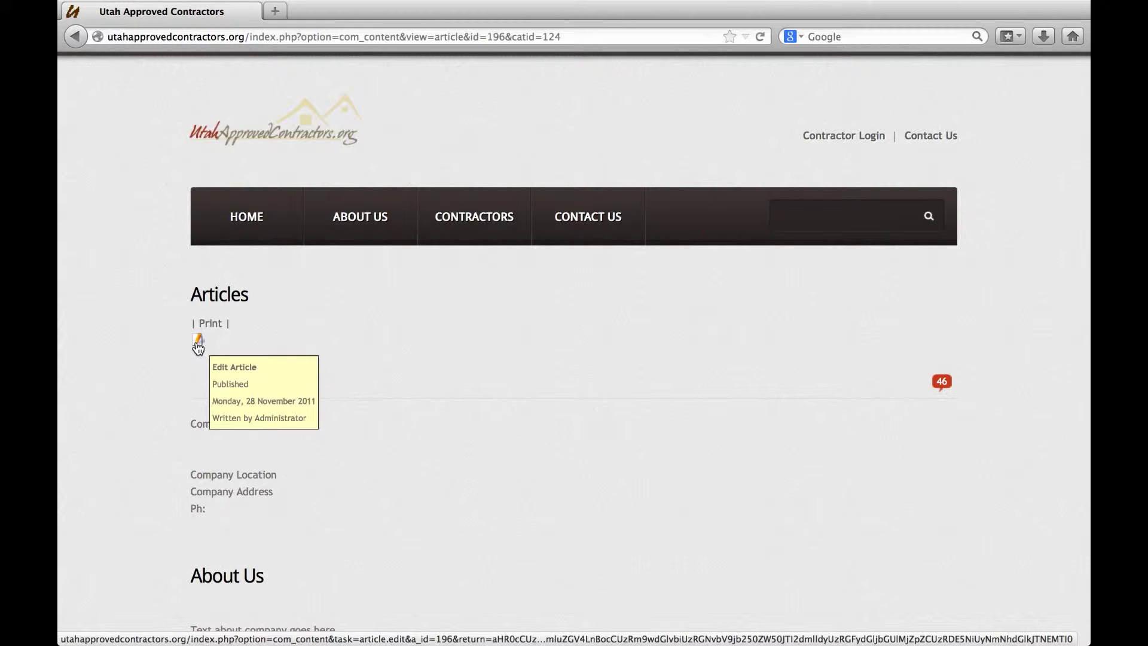
# Start editing the article and insert the Perfect Patch logo image.
pyautogui.click(198, 344)
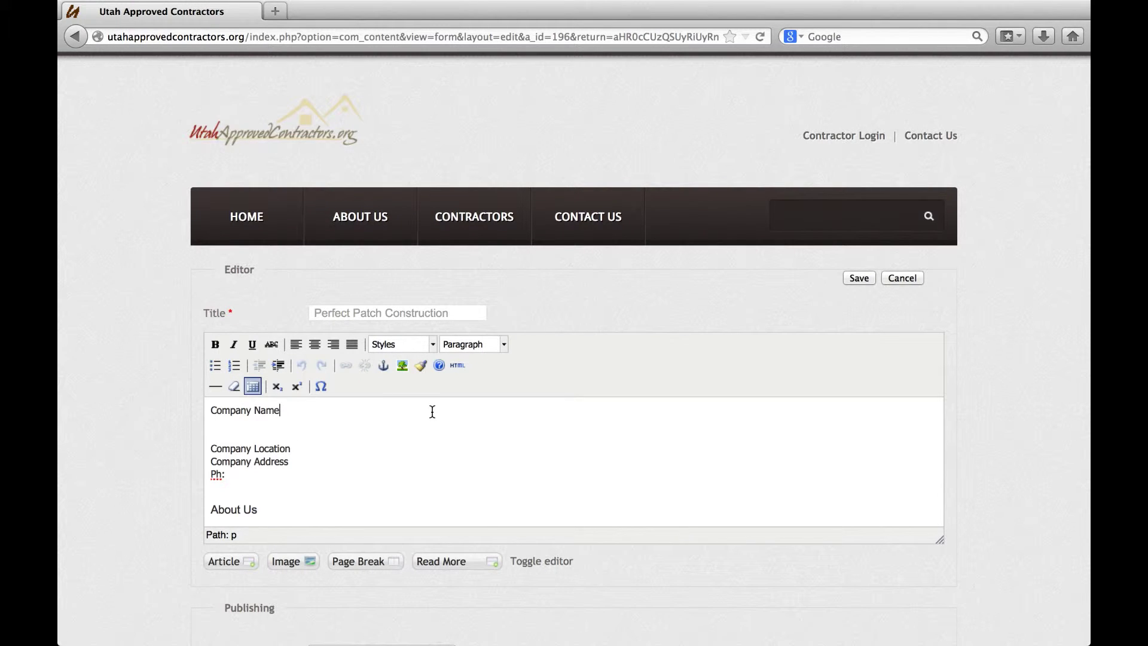
pyautogui.click(288, 562)
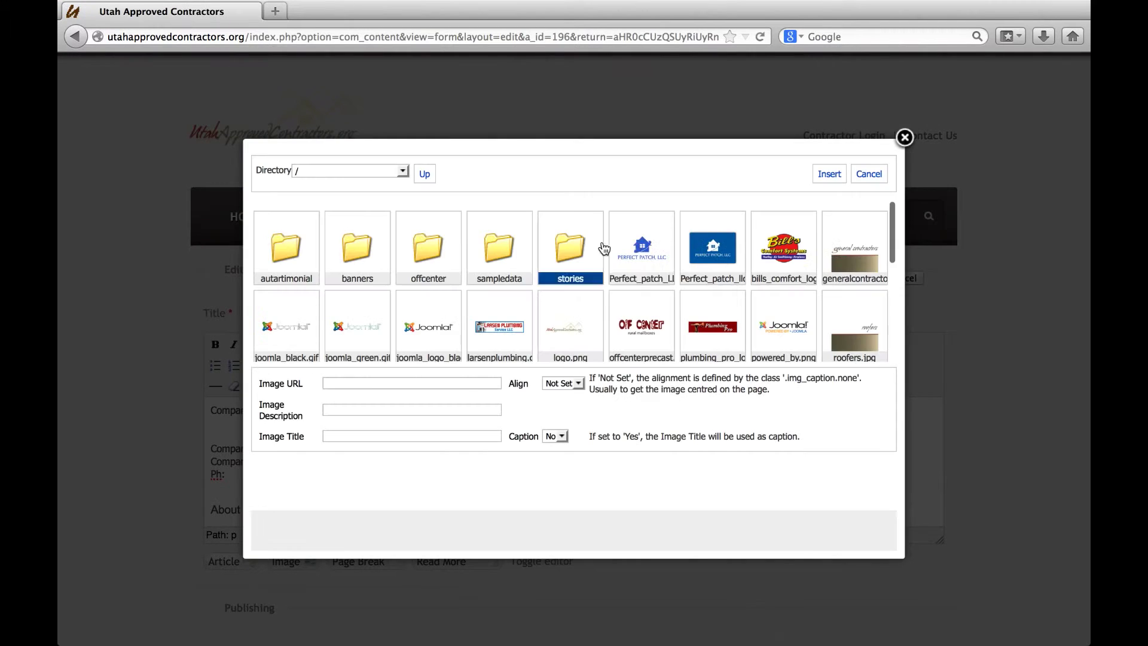
pyautogui.click(639, 246)
pyautogui.click(828, 174)
# Shrink the logo to about half size and align it right.
pyautogui.click(530, 490)
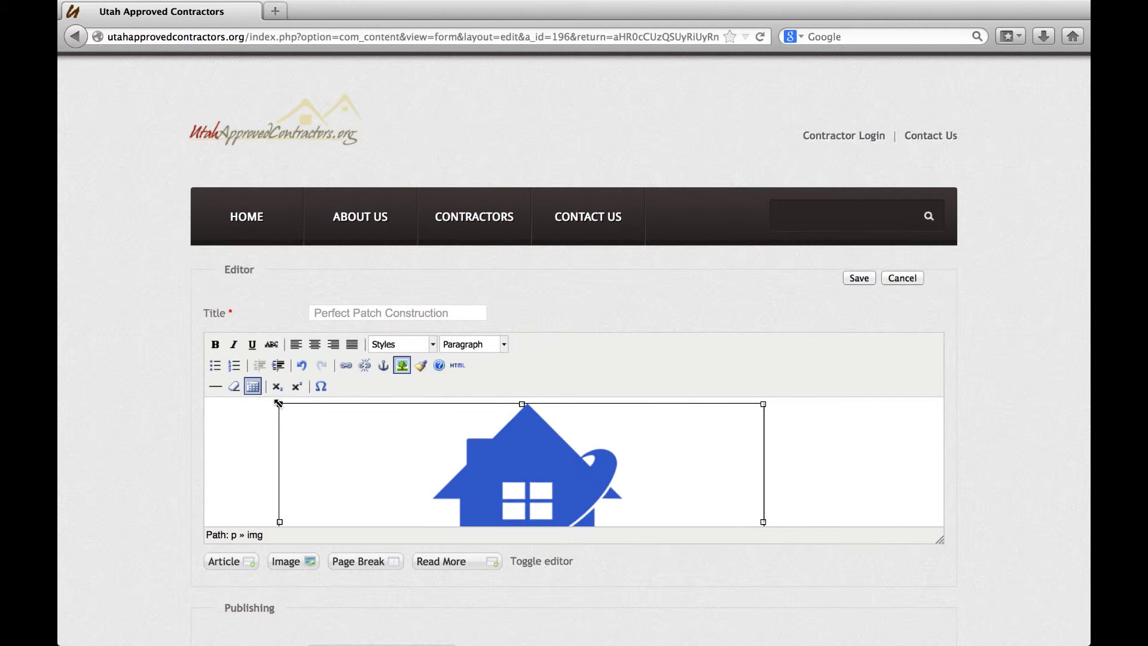
pyautogui.moveTo(762, 521); pyautogui.dragTo(526, 523)
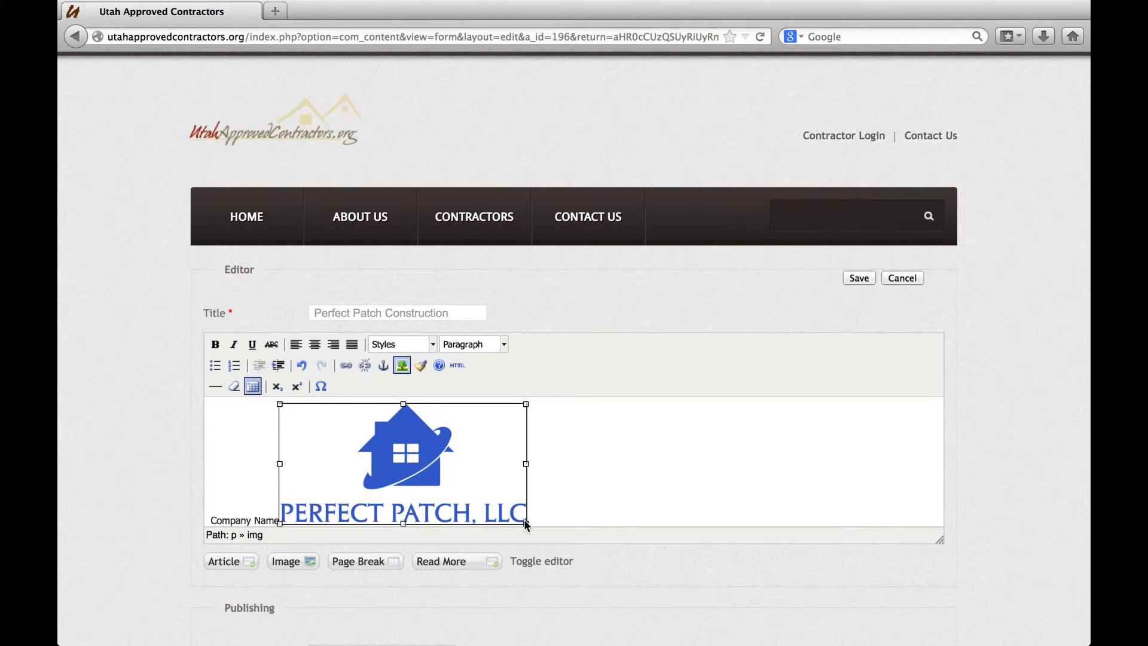
pyautogui.click(427, 461)
# Remove the location and address placeholders and make the company name a heading.
pyautogui.moveTo(280, 410); pyautogui.dragTo(209, 410)
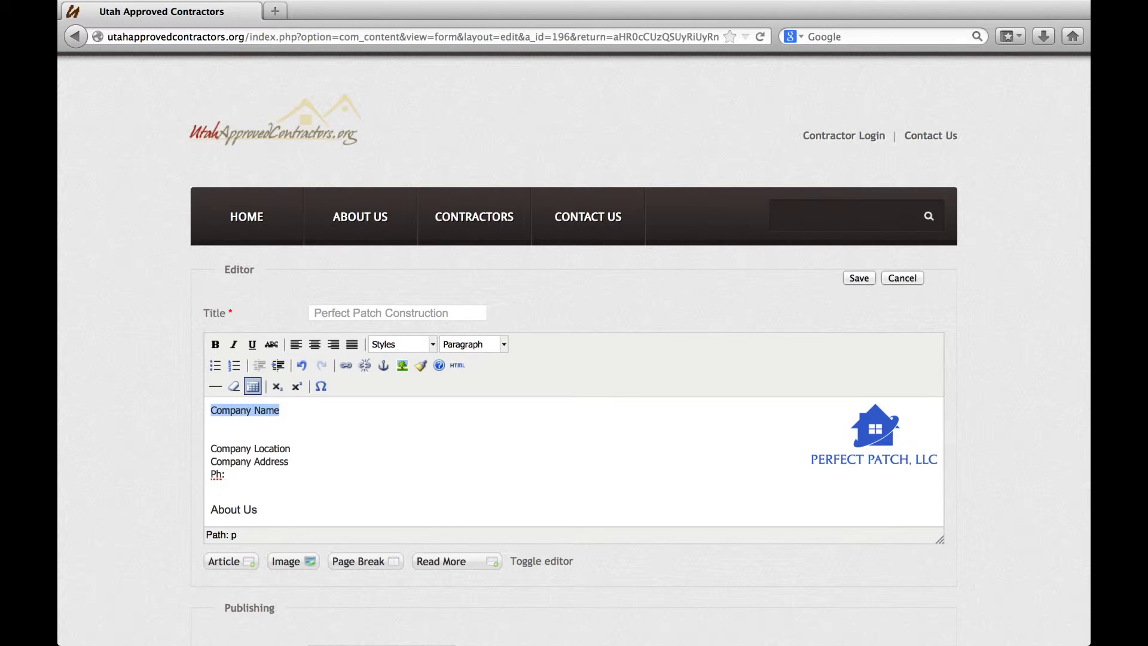
pyautogui.write('Perfect Patch Construction')
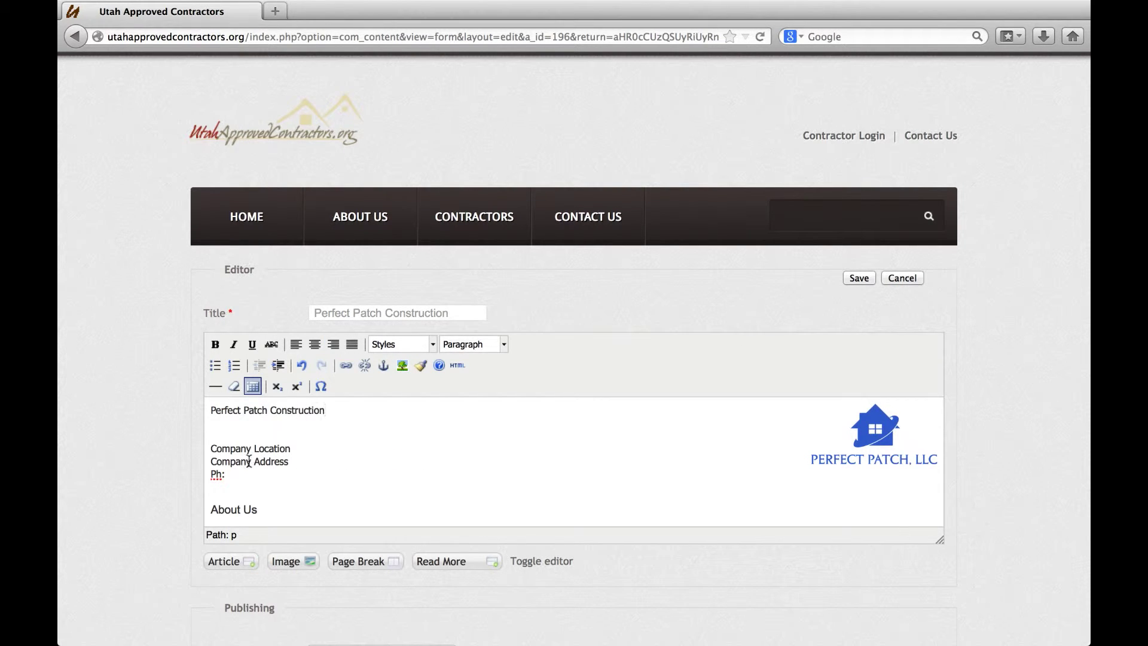
pyautogui.moveTo(296, 461); pyautogui.dragTo(215, 432)
pyautogui.press('BackSpace')
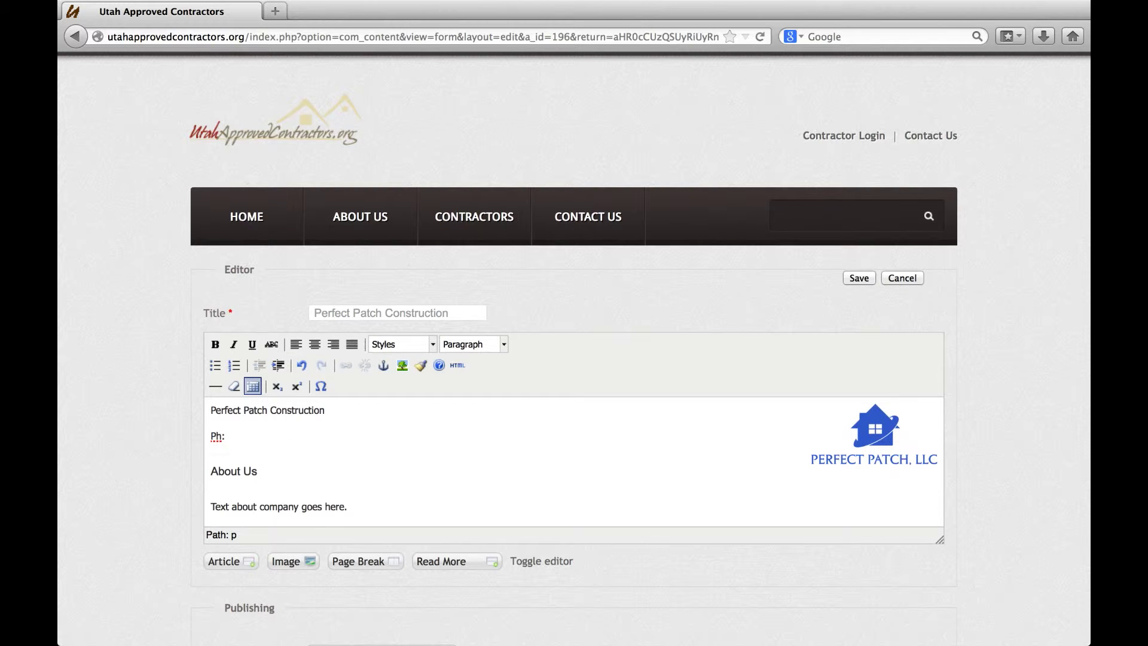
pyautogui.press('Return')
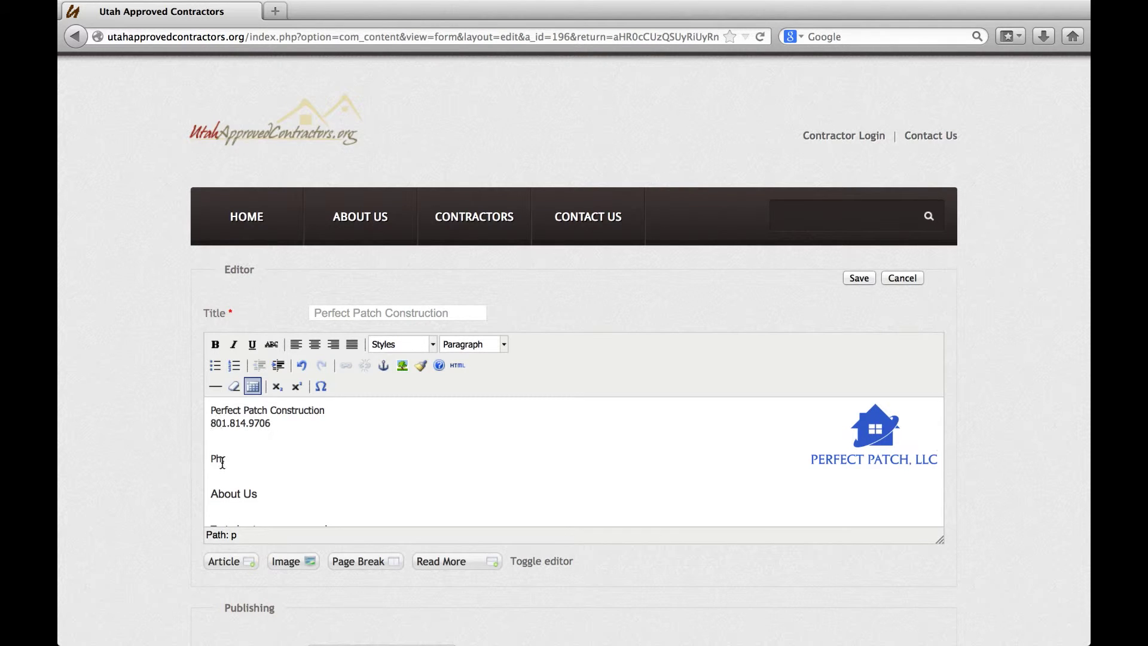
pyautogui.press('Return')
pyautogui.moveTo(323, 409); pyautogui.dragTo(210, 409)
pyautogui.click(504, 343)
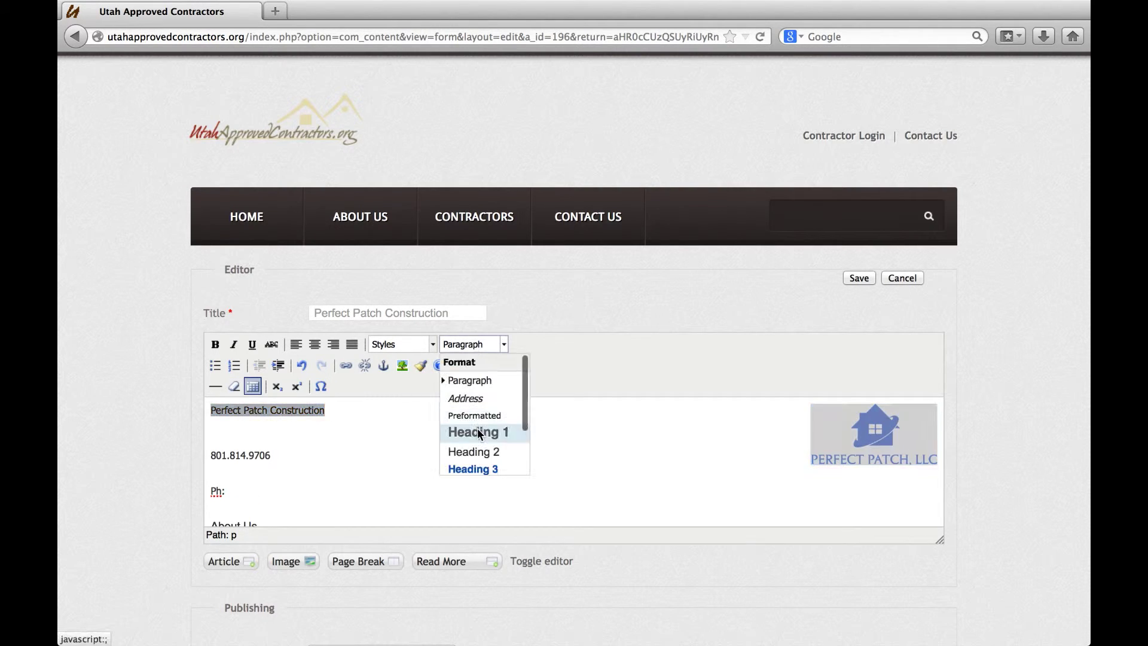
pyautogui.click(473, 469)
# Add email and website lines below the phone number, preparing the website link.
pyautogui.click(280, 456)
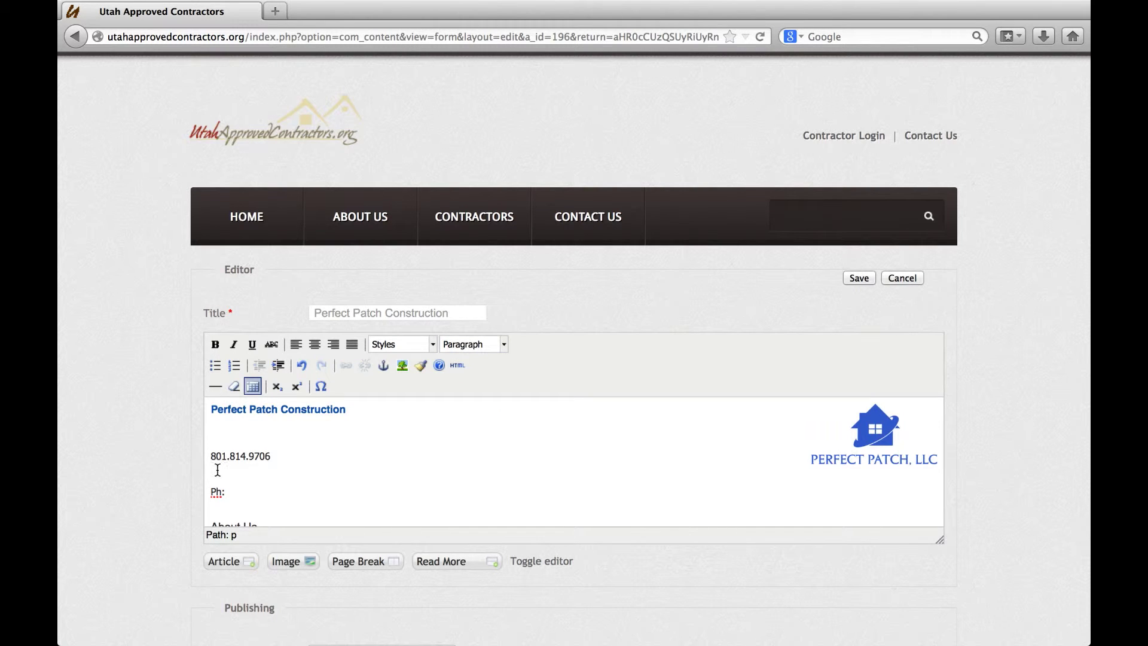
pyautogui.press('Return')
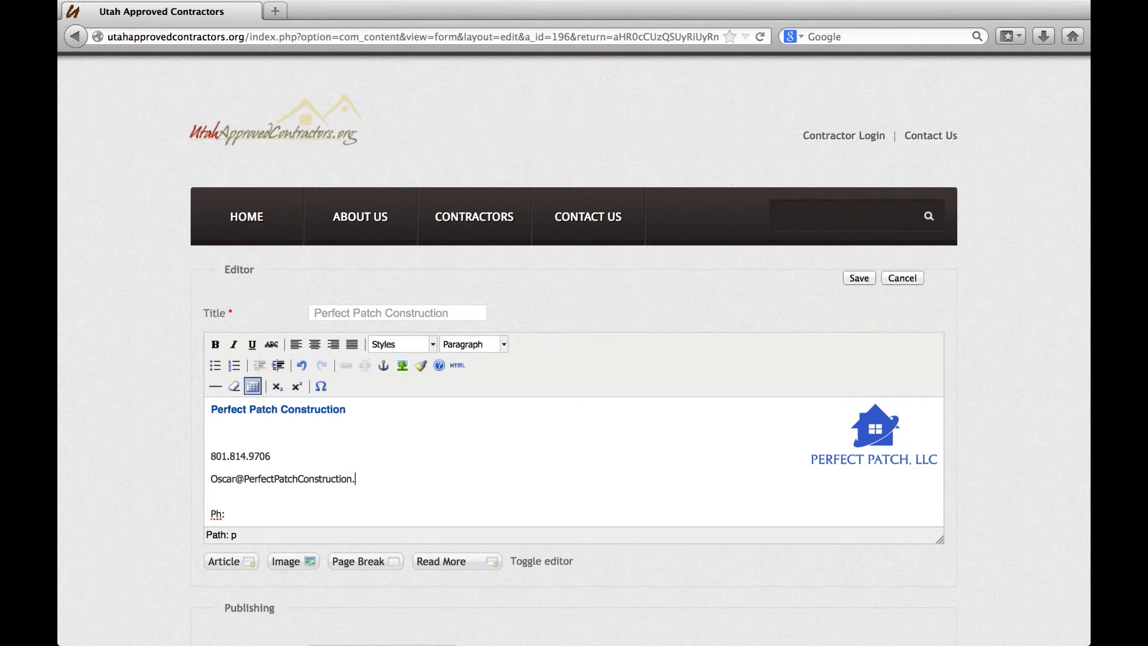
pyautogui.press('Return')
pyautogui.write('www.perfectpat')
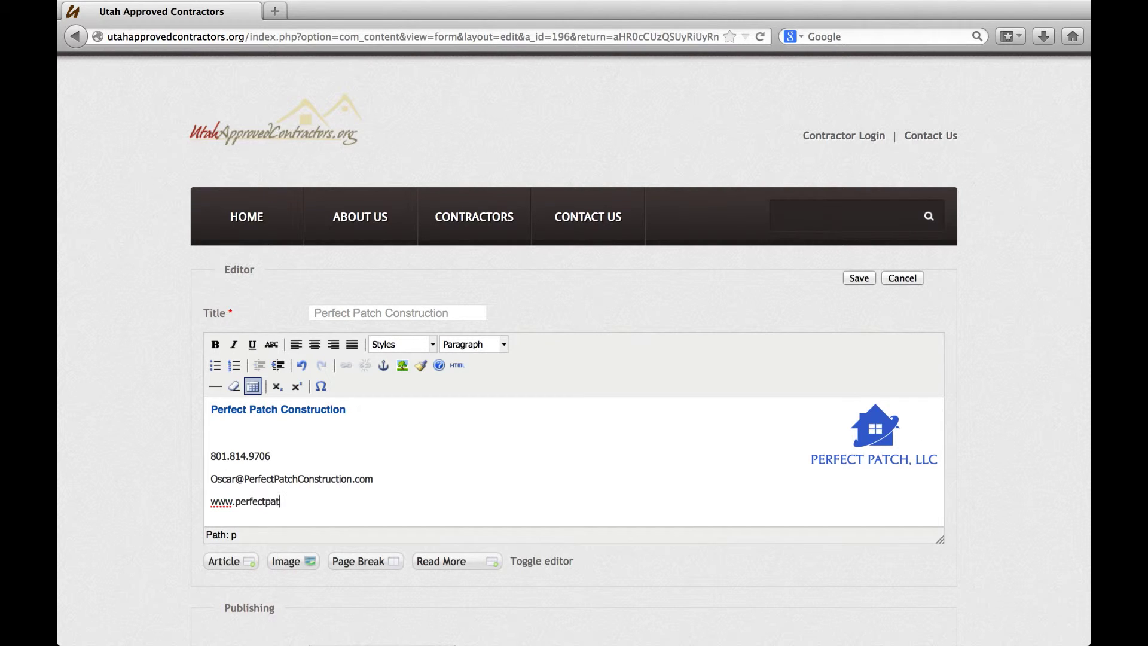
pyautogui.write('chconstruction.com')
pyautogui.moveTo(378, 499); pyautogui.dragTo(206, 505)
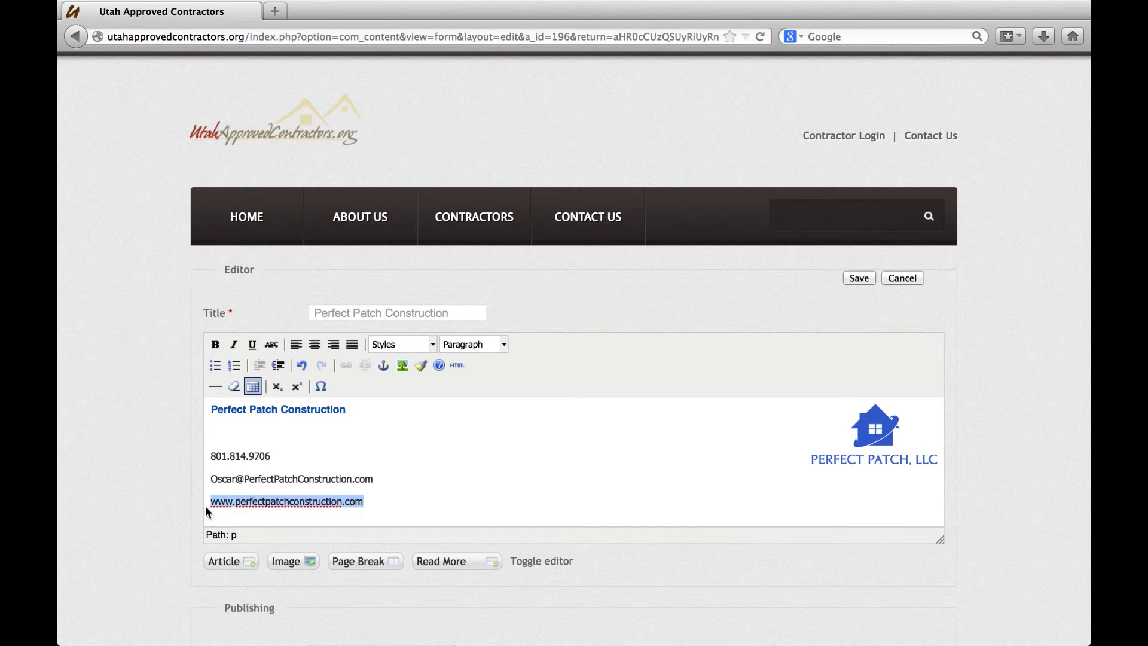
pyautogui.click(350, 368)
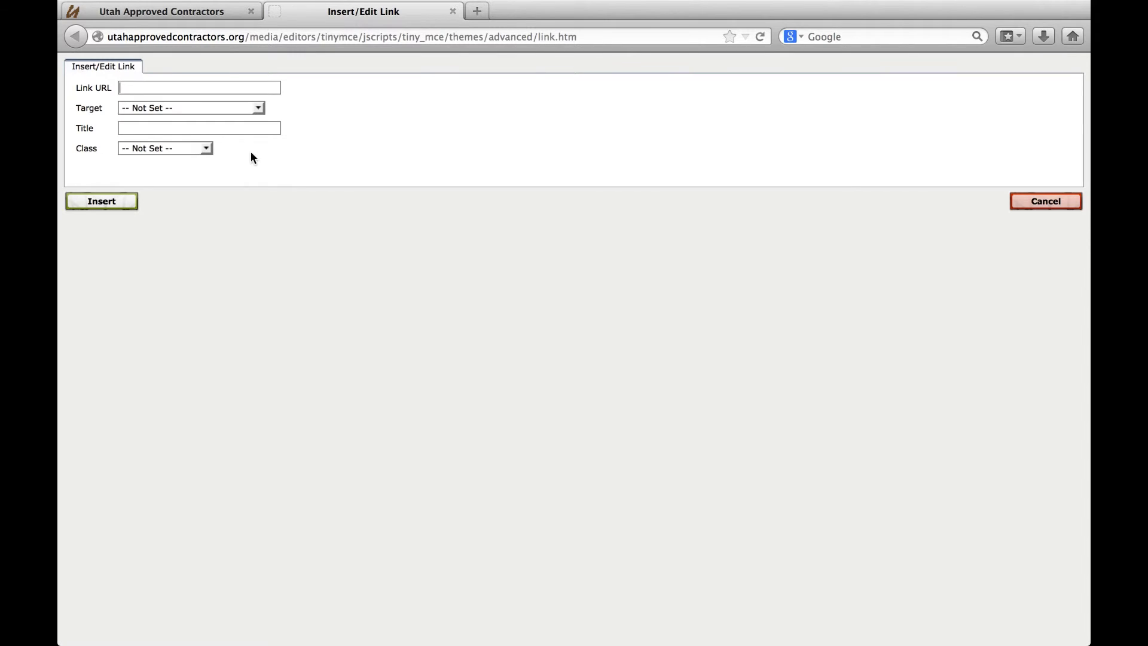
pyautogui.write('http://www.perfectpatchconstructio')
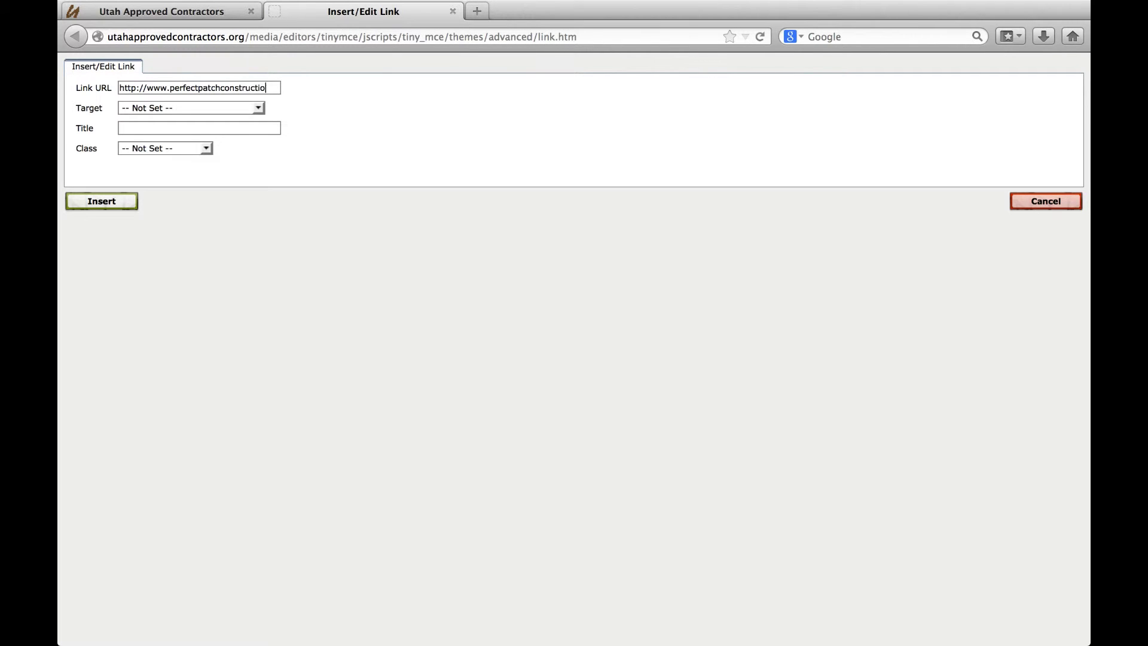
pyautogui.write('n.com')
# Apply the website link and remove the leftover Ph: line.
pyautogui.click(101, 200)
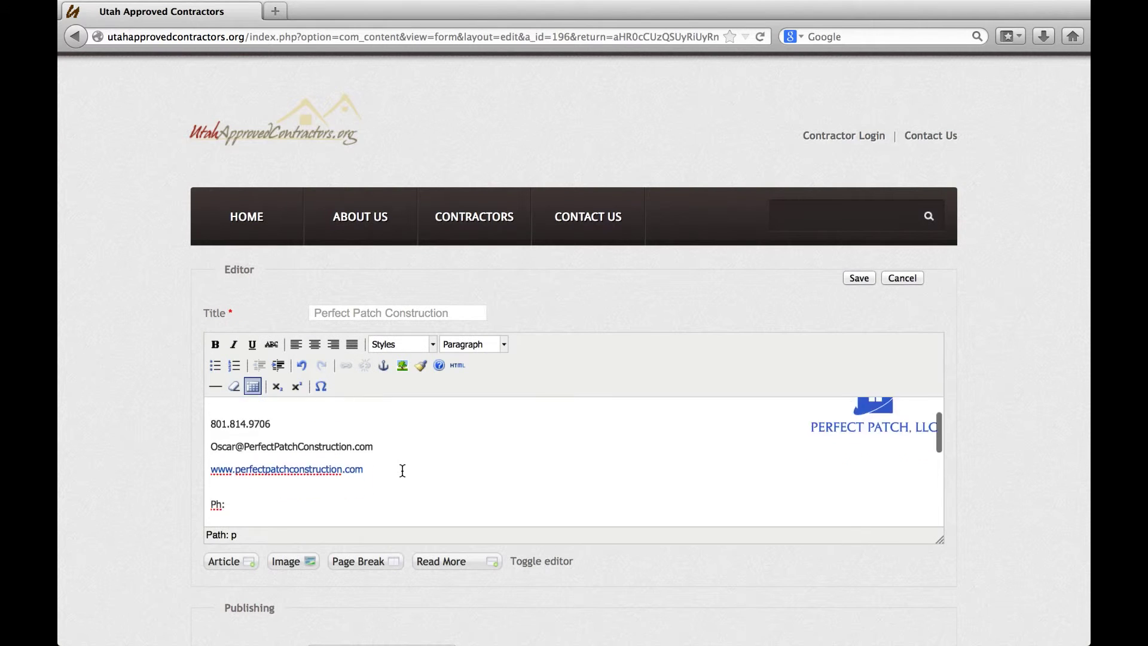
pyautogui.scroll(-1, 401, 470)
pyautogui.click(253, 452)
pyautogui.press('BackSpace')
pyautogui.press('BackSpace')
pyautogui.press('BackSpace')
pyautogui.press('BackSpace')
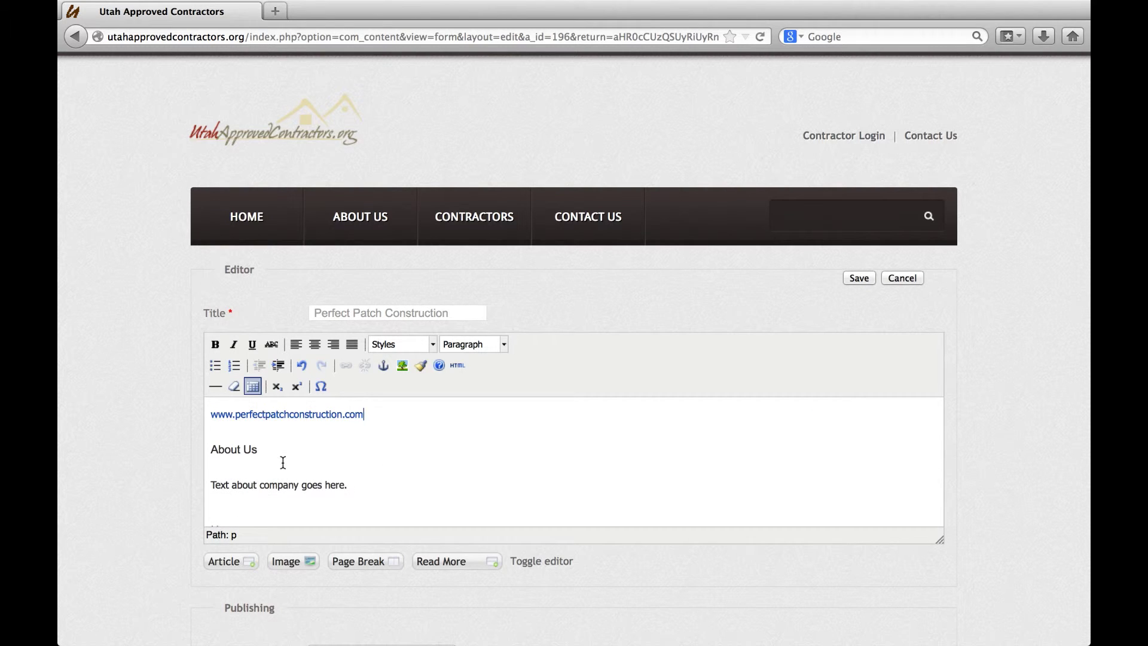
pyautogui.scroll(-1, 282, 462)
pyautogui.moveTo(361, 449); pyautogui.dragTo(182, 452)
# Paste the company description, set hours to M-S 8am-5pm, and delete Certifications.
pyautogui.write('Home improvements and repairs are not something people treat lightly. The person selected to repair or improve your home should be trustworthy, fair, fast, and accurate. As a Utah Approved Contractor, we are committed to providing superior contractor and handyman services that surpass all of these expectations. We are also committed to meeting and exceeding your expectations in your personal interactions with us. We will be on time, prompt, and respectful of your time. From your first interaction with us (providing a quote and inspecting the area to be repaired/improved), to the end of the project (walk through with the project manager), we will be prepared and efficient.  Handymen and contractors are meant to gain a perfect understanding of customer’s needs and wants. Sometimes, for example, speed is of the utmost priority. Other times, speed may be less valued and attention to detail may be the priority. Regardless of your specific wants or needs, at Perfect Patch Construction, you are at the center of the project and your satisfaction is our ultimate goal. We will be sure that we completely understand your priorities and goals for the project and put those first when planning and executing.  We are happy to provide you with references who can attest to these abilities and who would gladly share with you the experience they have had with our company. We understand that references can provide valuable information on the trustworthiness of a company, which is why we maintain a list of our recent customers for your review.  If we can help answer any questions about our services, process, or capabilities, please do not hesitate to reach out. Our friendly staff will be happy to speak with you or set an appointment for us to meet with you in person. We look forward to improving or repairing your home!')
pyautogui.scroll(3, 392, 478)
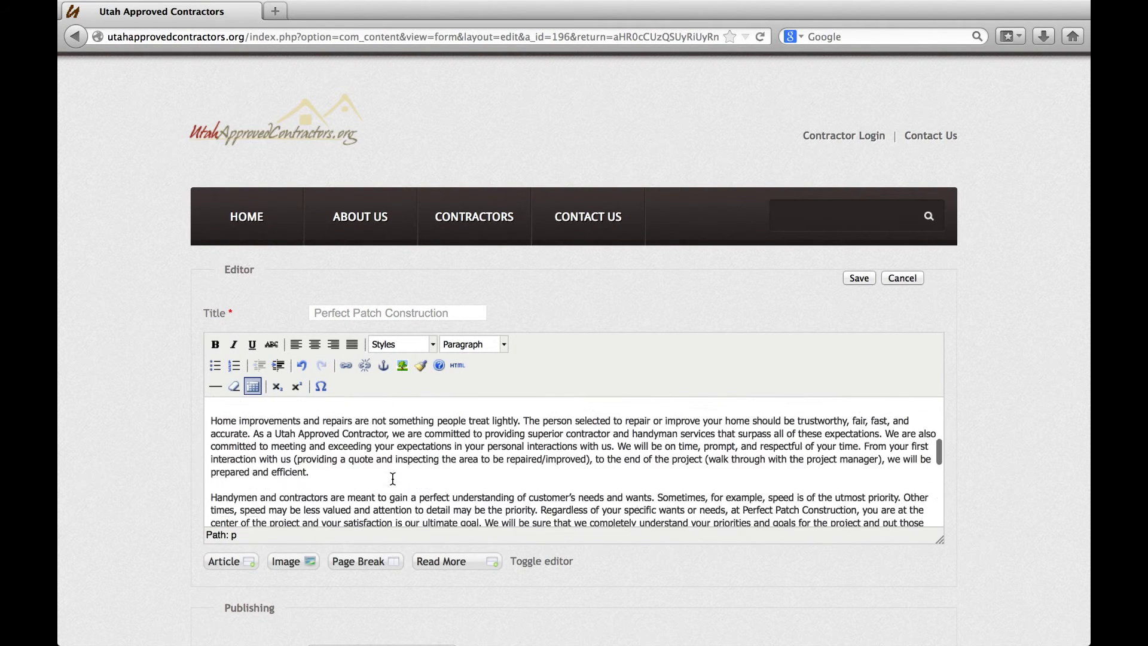
pyautogui.scroll(-3, 392, 478)
pyautogui.scroll(-2, 392, 479)
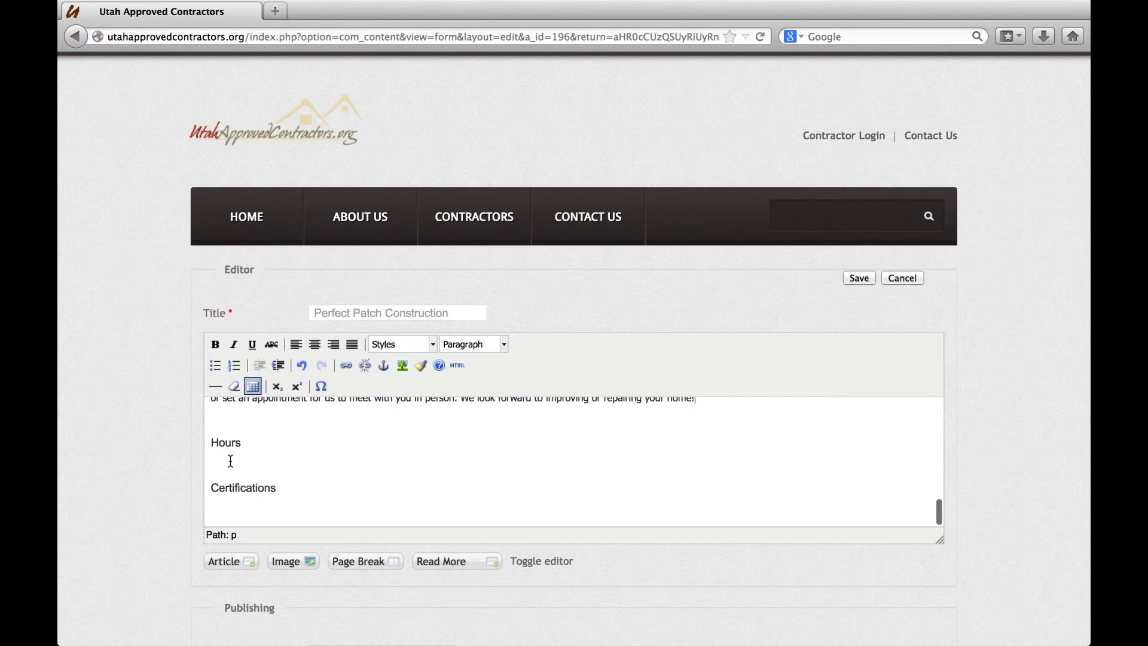
pyautogui.click(230, 461)
pyautogui.write('M-S 8am-')
pyautogui.write('5pm')
pyautogui.moveTo(276, 487); pyautogui.dragTo(205, 485)
pyautogui.press('BackSpace')
pyautogui.scroll(-2, 198, 491)
pyautogui.scroll(-3, 199, 491)
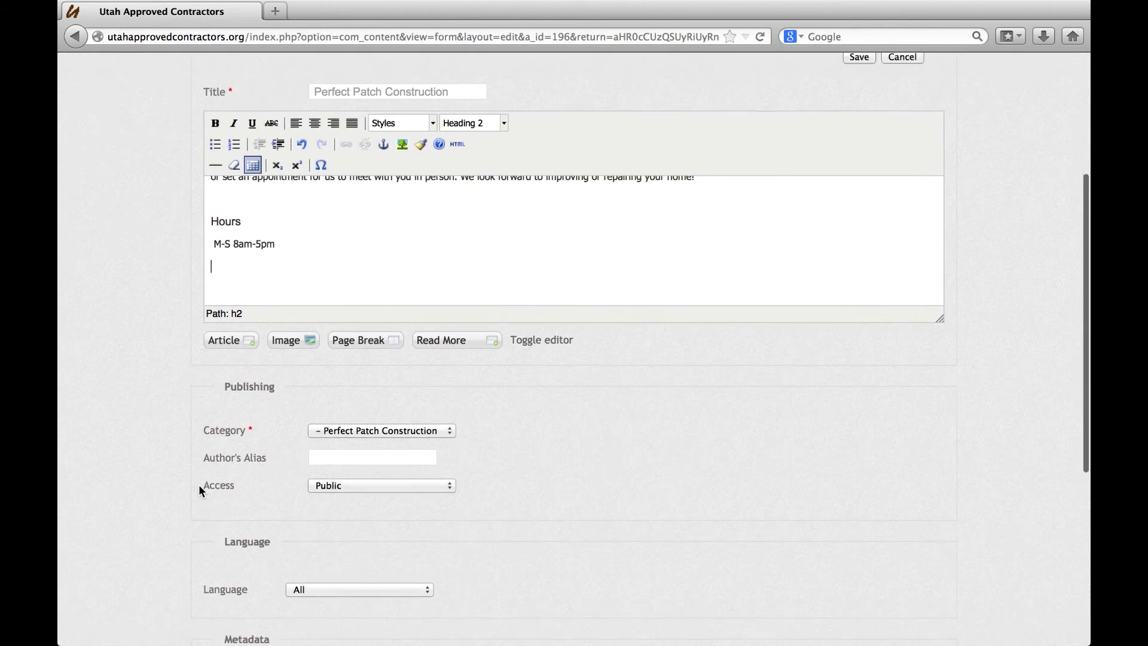
pyautogui.scroll(-3, 199, 487)
pyautogui.scroll(-3, 200, 488)
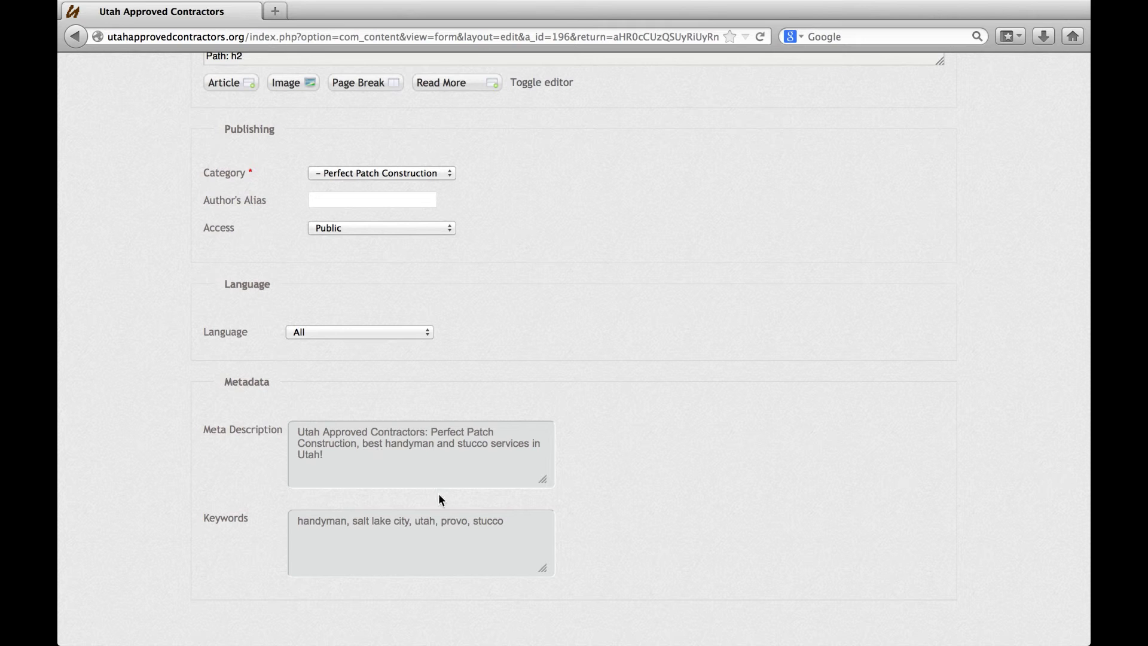
pyautogui.scroll(-2, 407, 535)
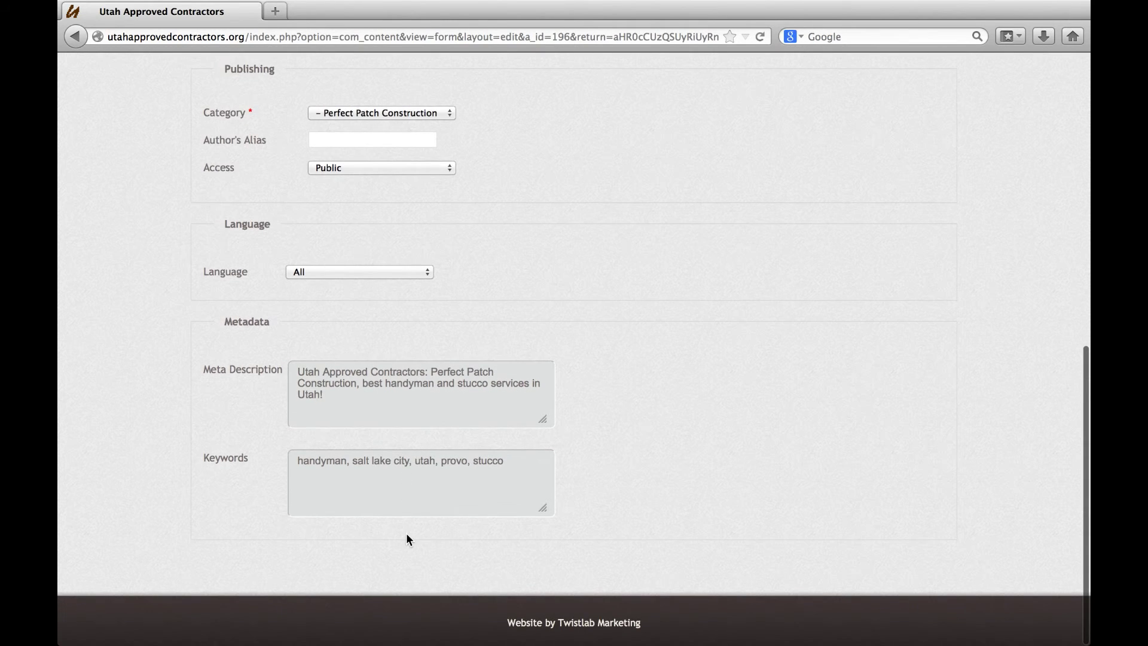
pyautogui.scroll(3, 407, 534)
pyautogui.scroll(6, 406, 532)
pyautogui.scroll(3, 406, 532)
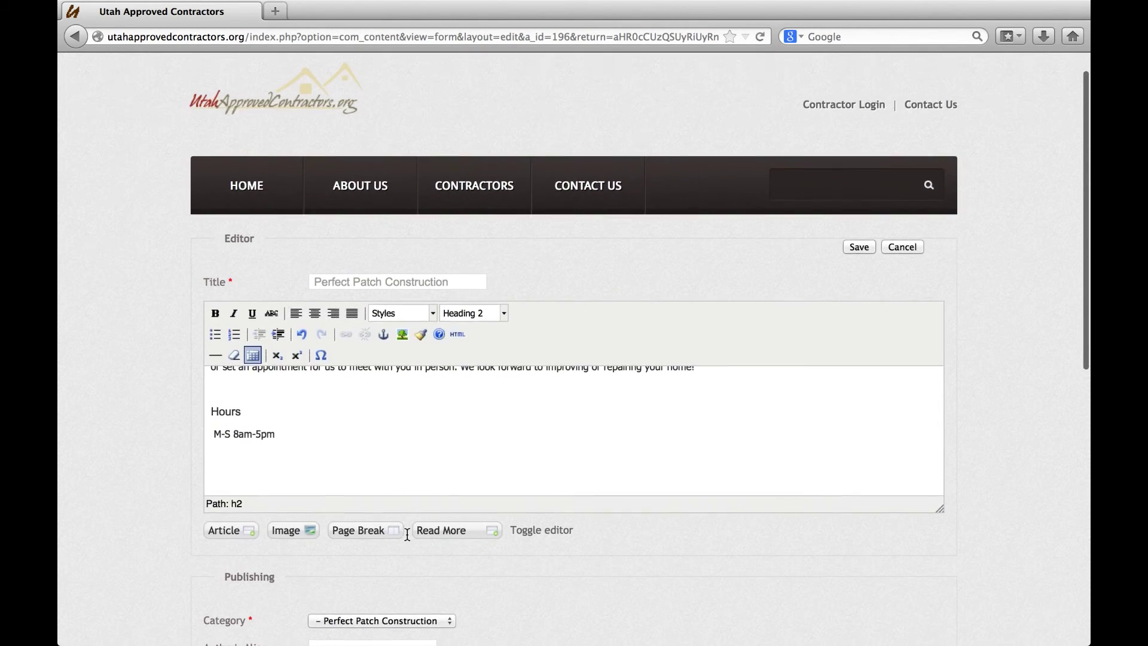
# Save the edited Perfect Patch Construction article.
pyautogui.click(854, 251)
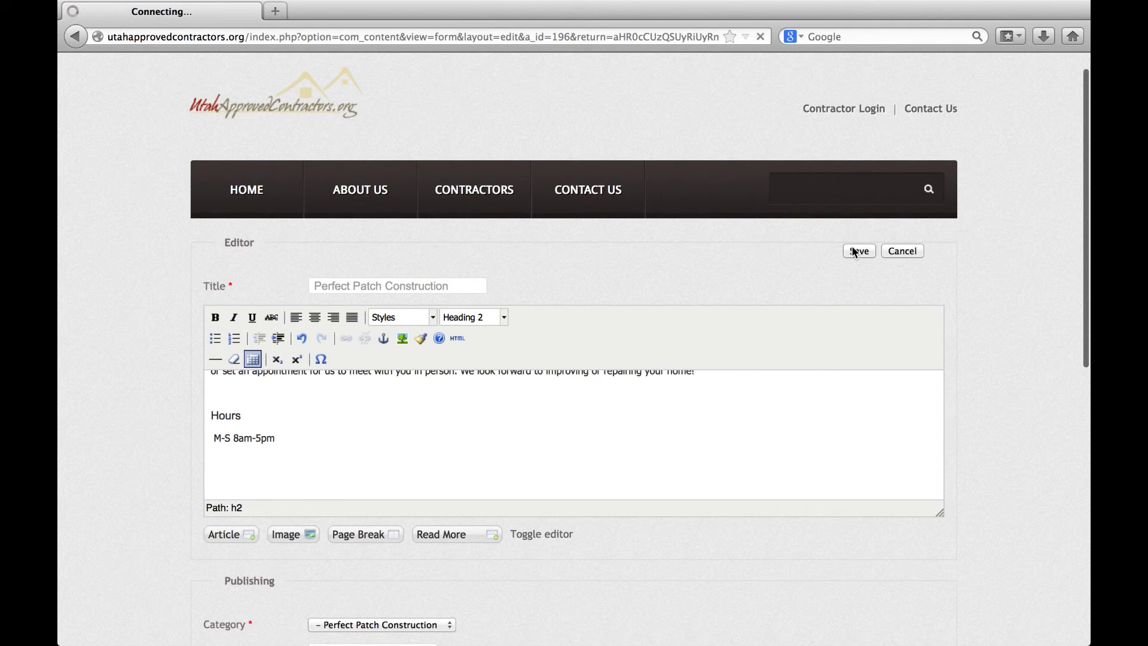